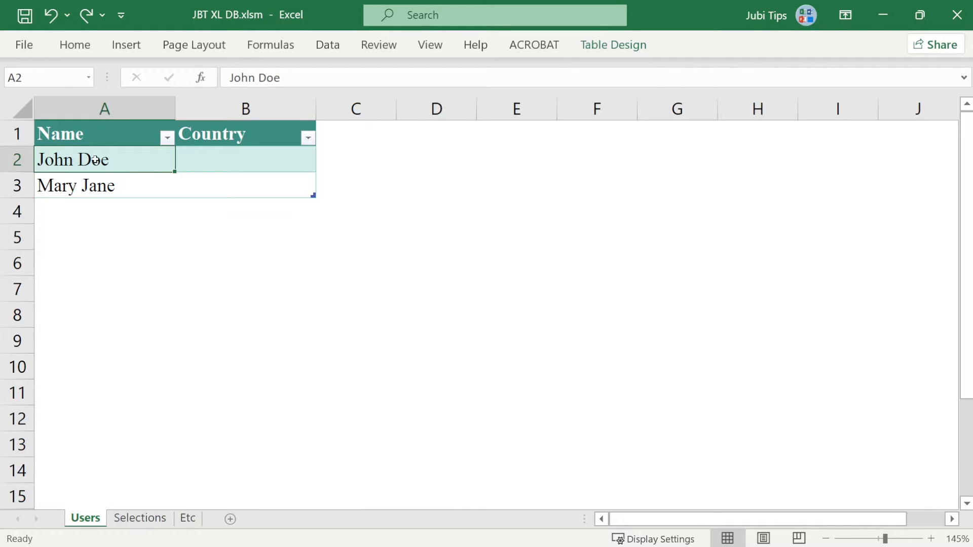
- Convert the Countries list A1:A82 on the Selections sheet into a table with headers
click(233, 166)
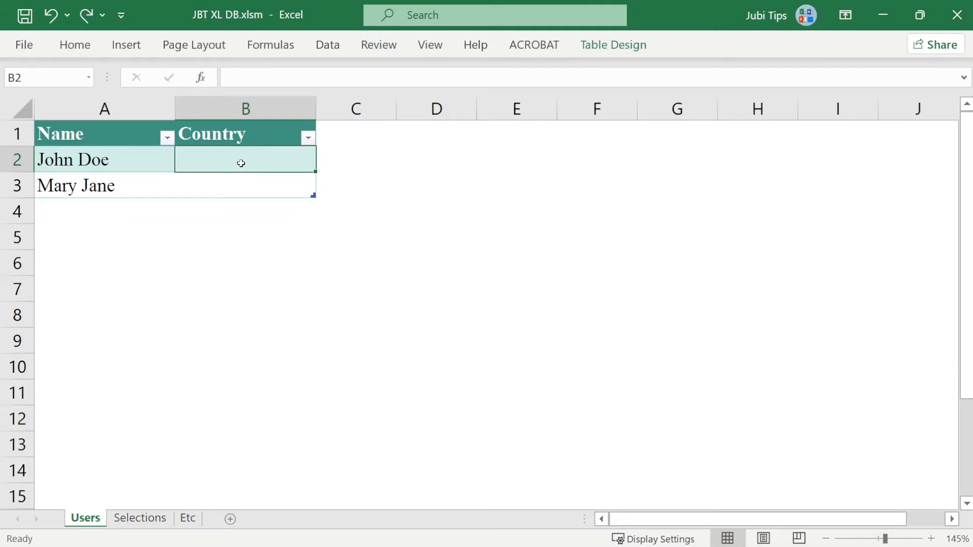
click(140, 516)
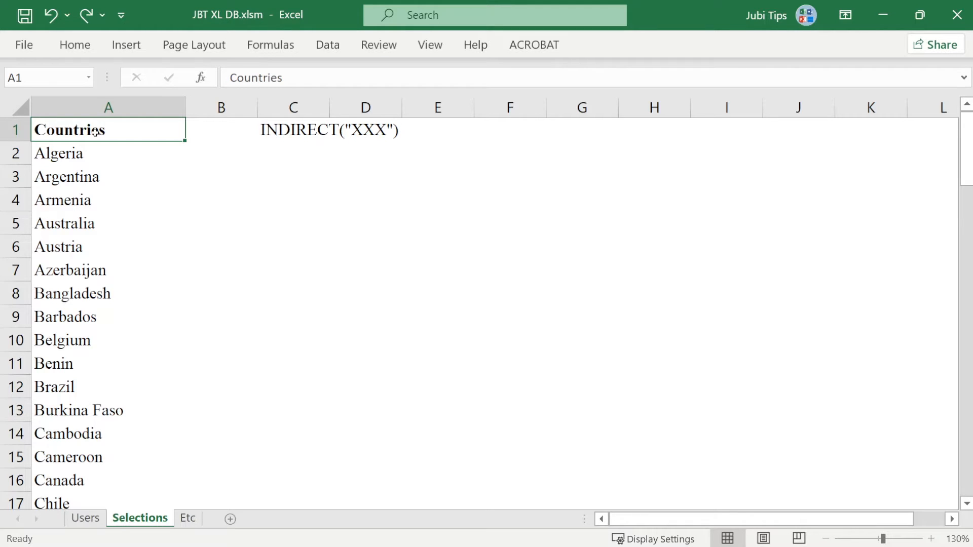
key(ctrl+shift+Down)
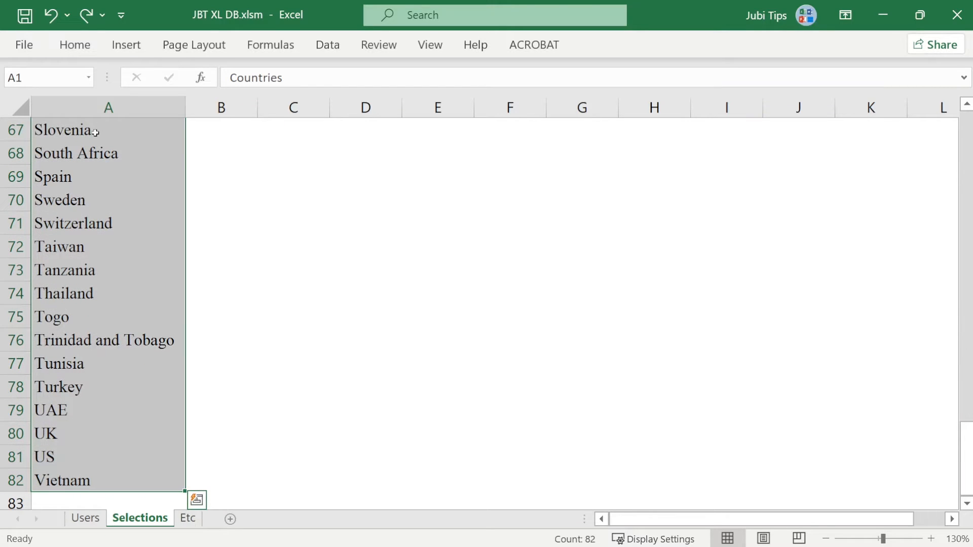
key(ctrl+t)
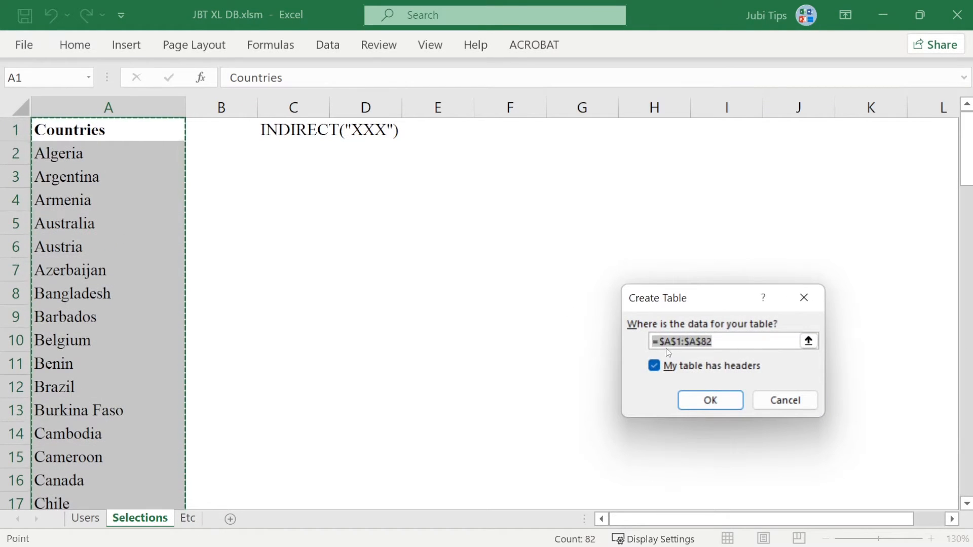
click(698, 404)
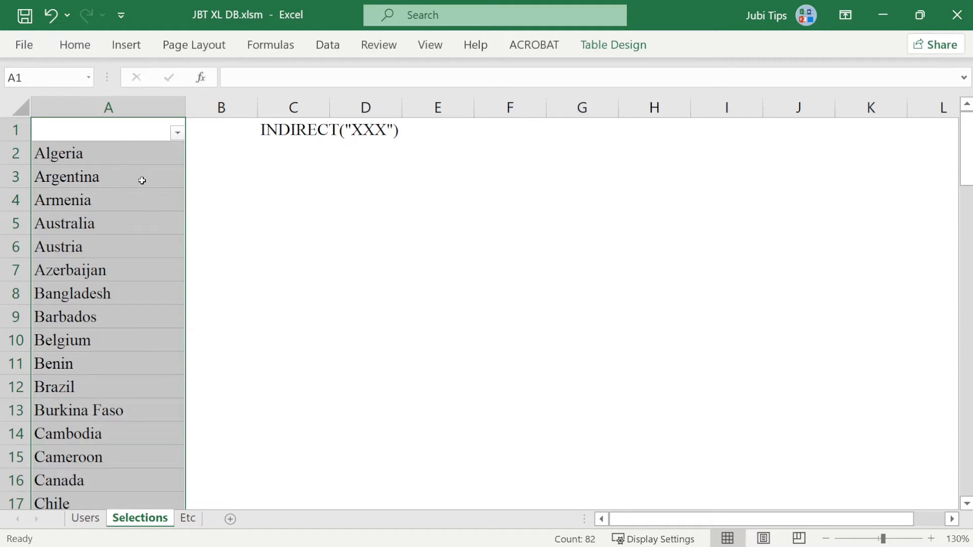
- Rename the countries table as CountriesTbl
click(631, 51)
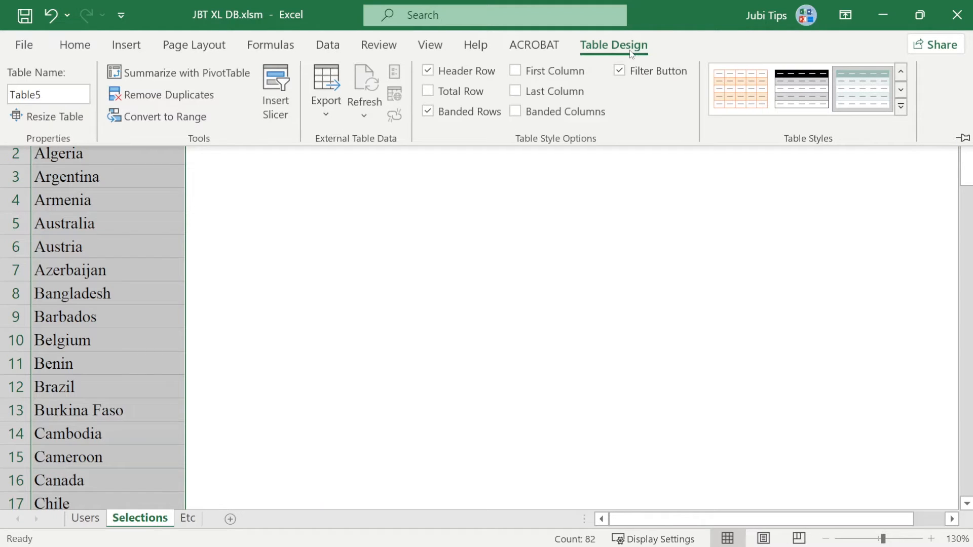
click(9, 94)
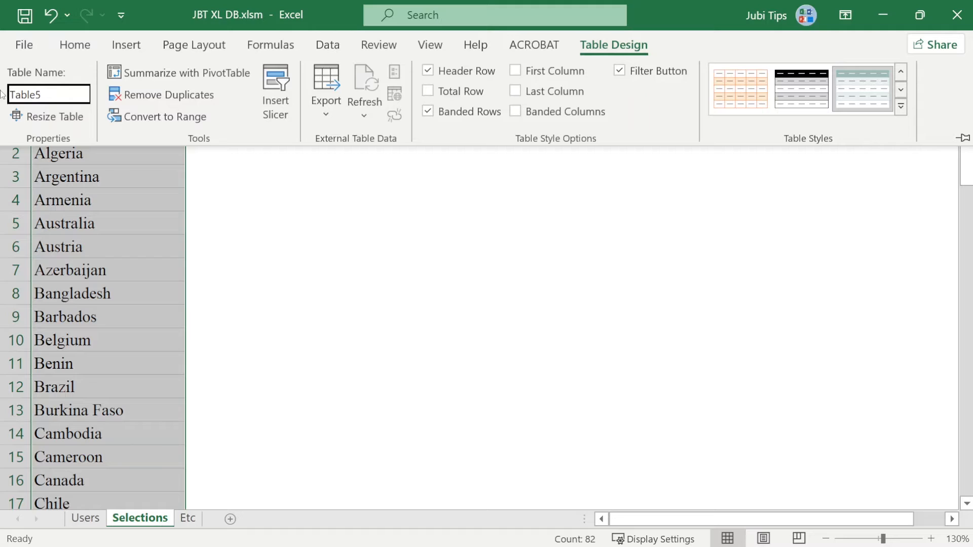
key(ctrl+a)
text(CountriesTbl)
key(Return)
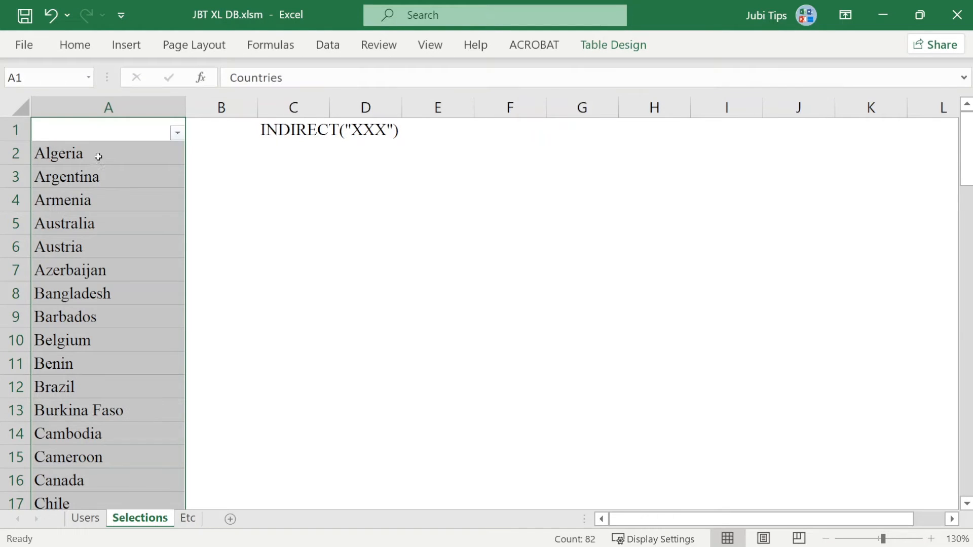
- Remove the cell fill from the whole Countries table, including its header, by setting it to No Fill
click(98, 154)
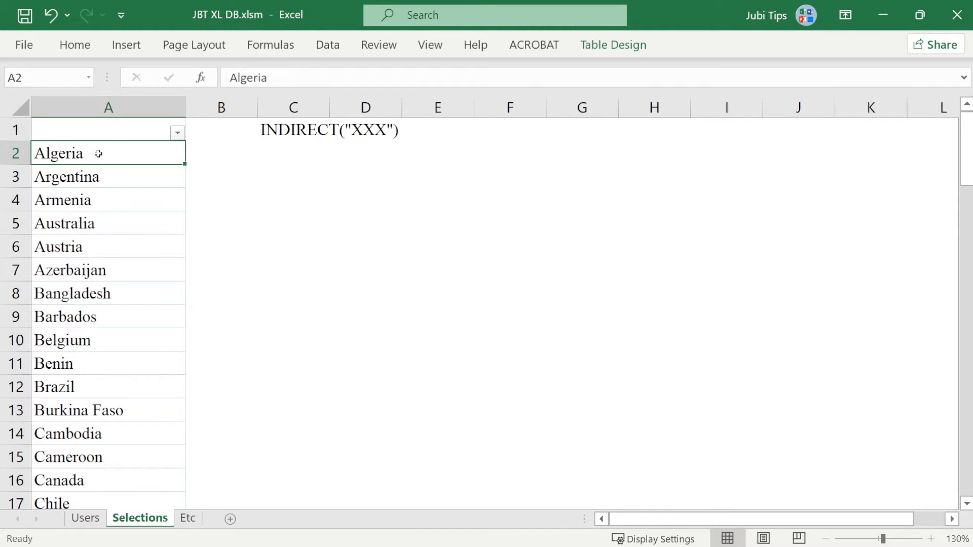
click(108, 136)
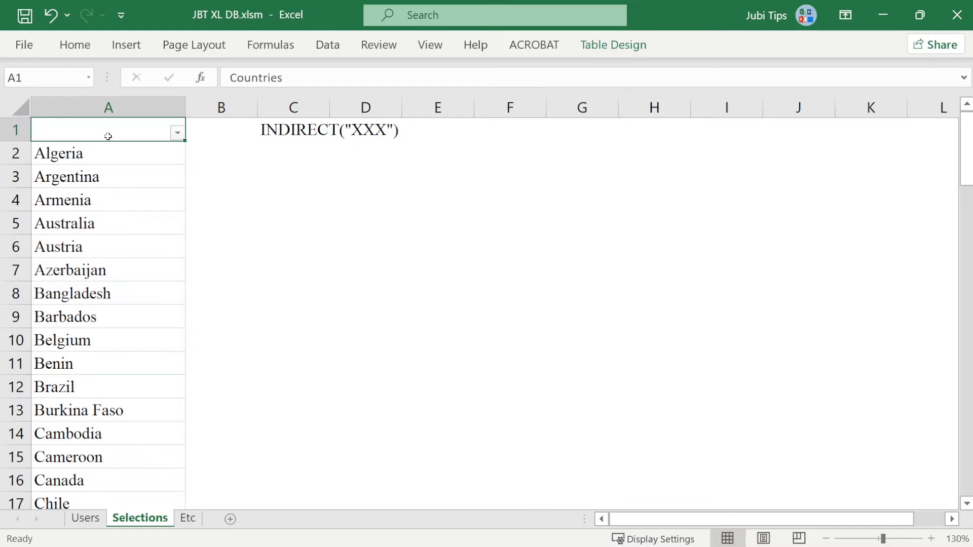
key(ctrl+shift+Down)
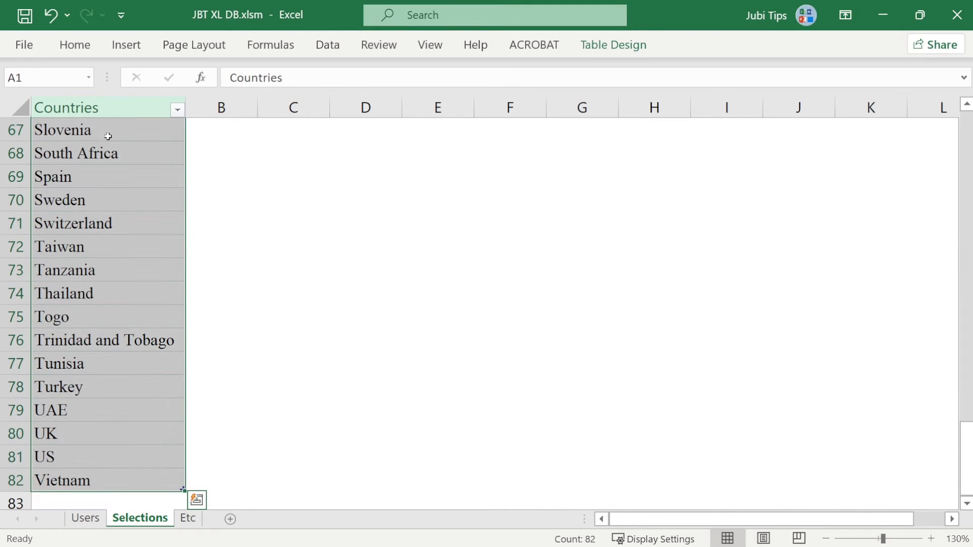
click(76, 48)
click(241, 108)
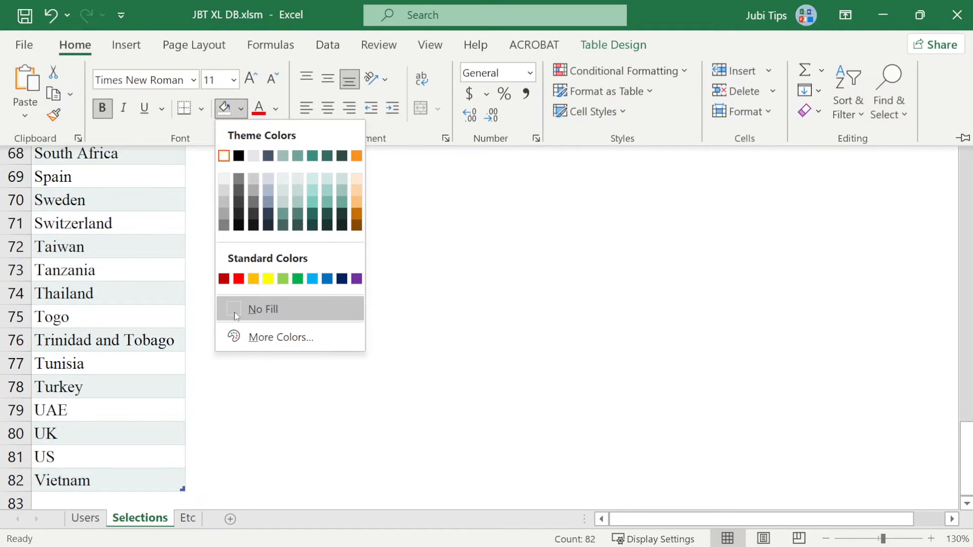
click(236, 309)
scroll(235, 314, up, 20)
click(130, 252)
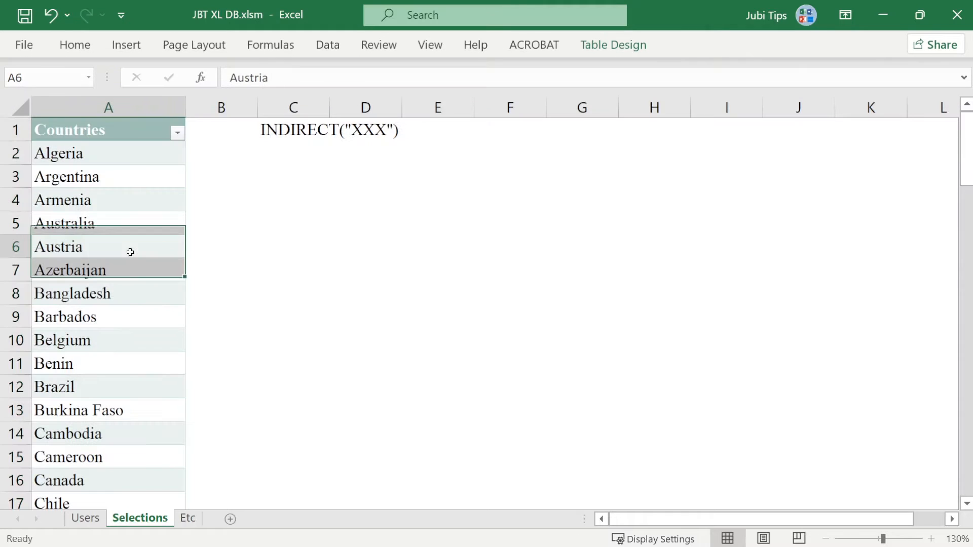
- Apply the dark green banded table style, fifth in the first row of the Medium styles, to the Countries table
key(ctrl+Up)
key(ctrl+shift+Down)
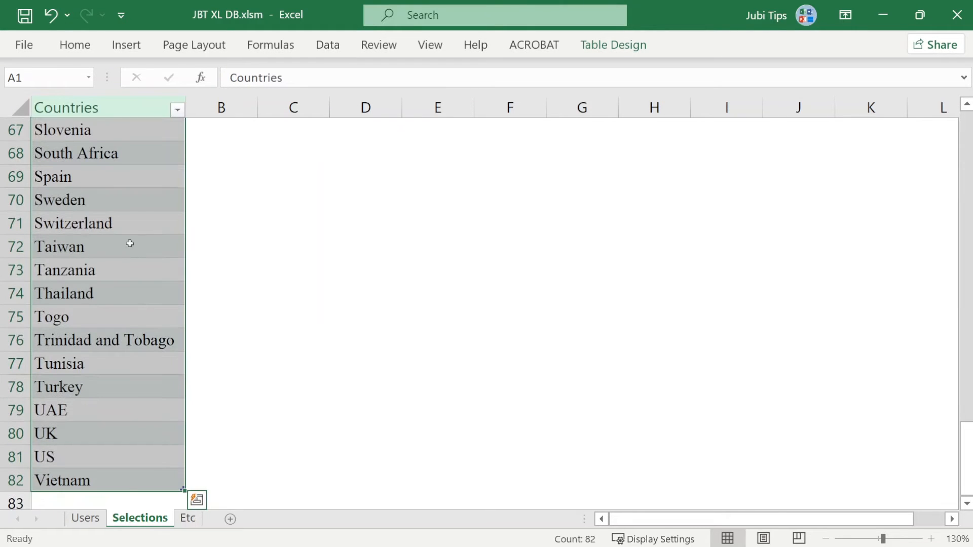
click(75, 45)
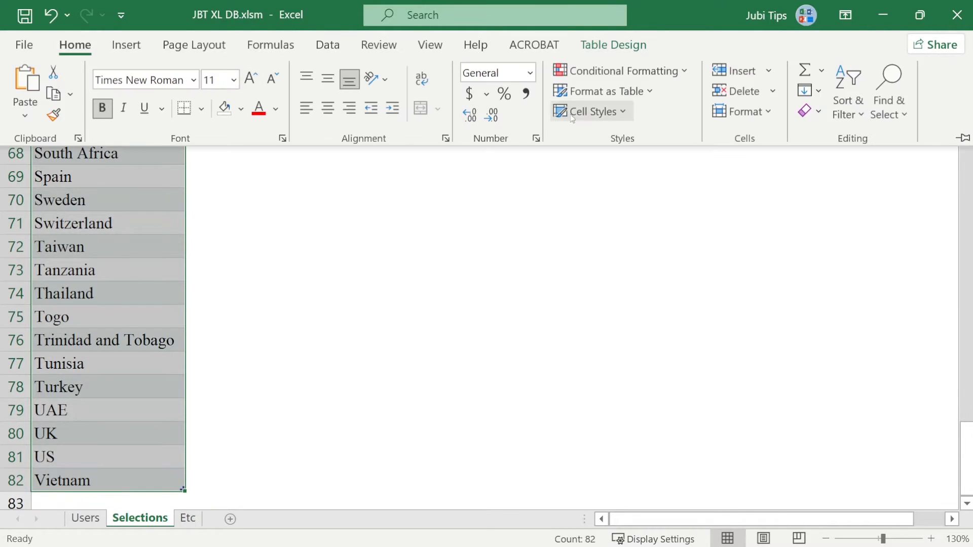
click(617, 93)
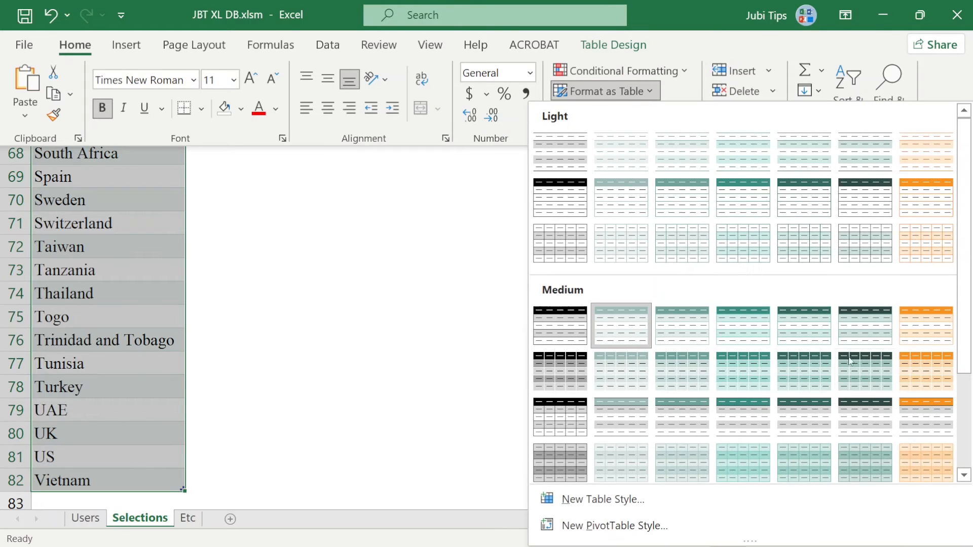
click(813, 331)
scroll(813, 331, up, 20)
click(121, 202)
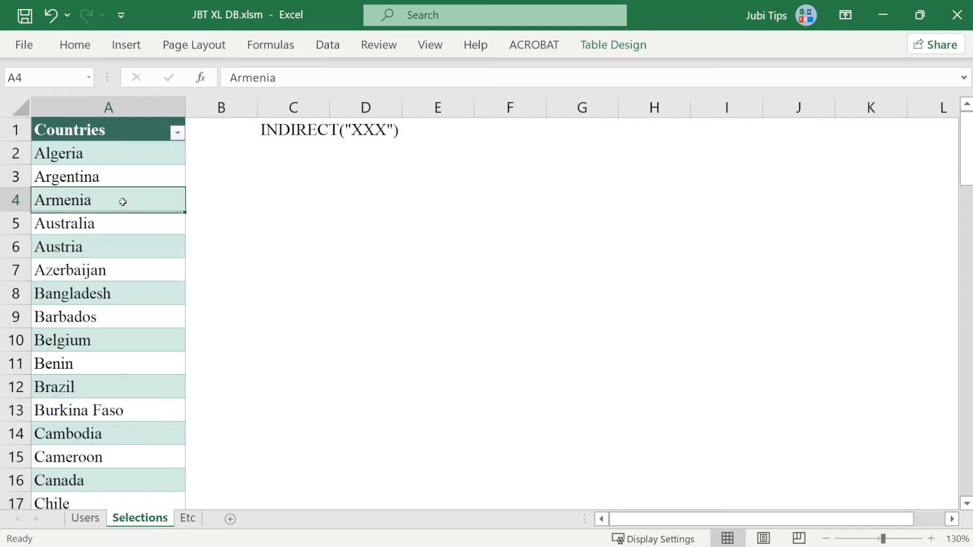
click(125, 130)
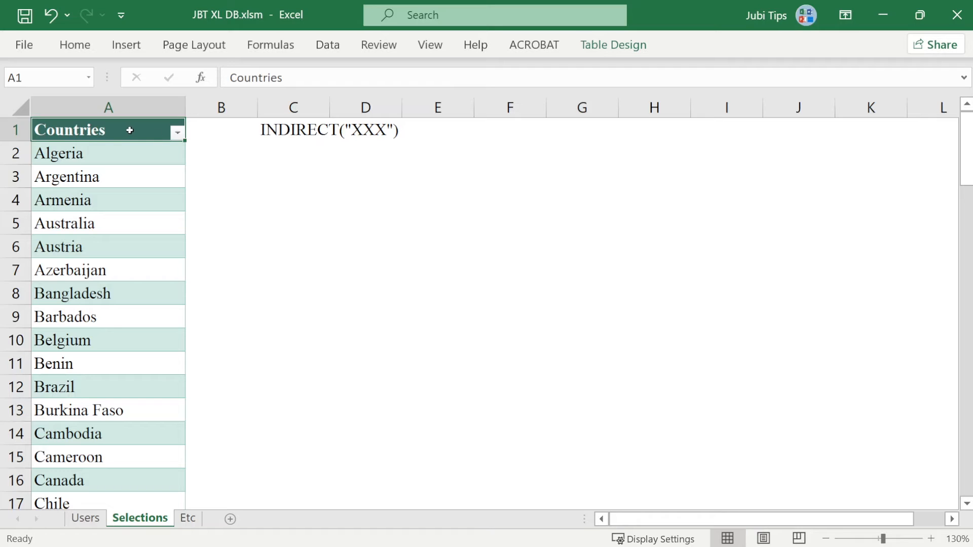
- Enter a COUNTA formula in C2 that references the whole Countries column, CountriesTbl[Countries]
click(281, 132)
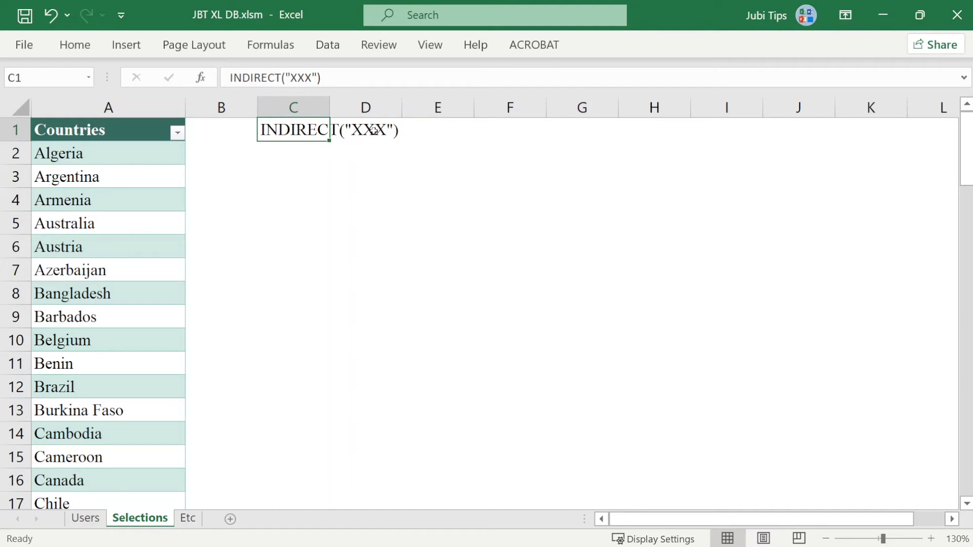
click(288, 161)
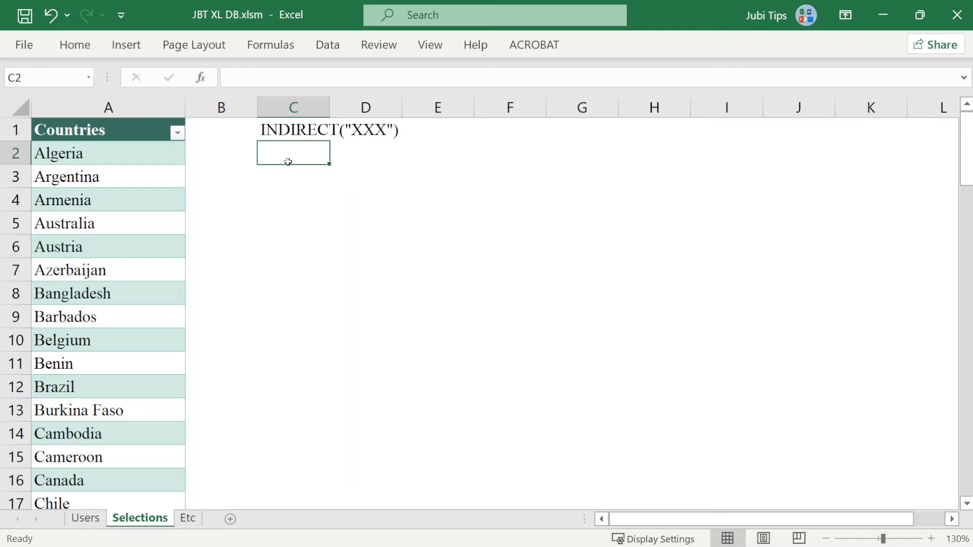
text(=)
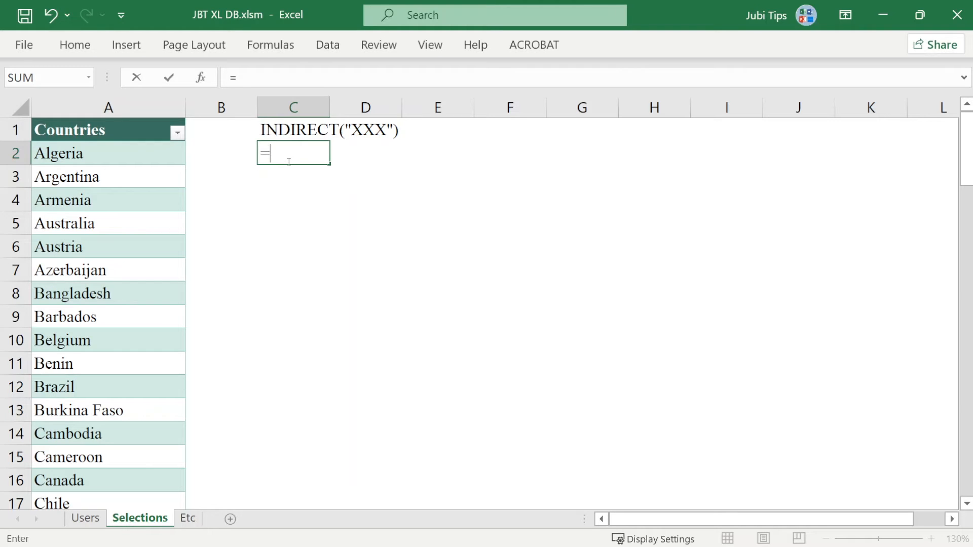
text(counta()
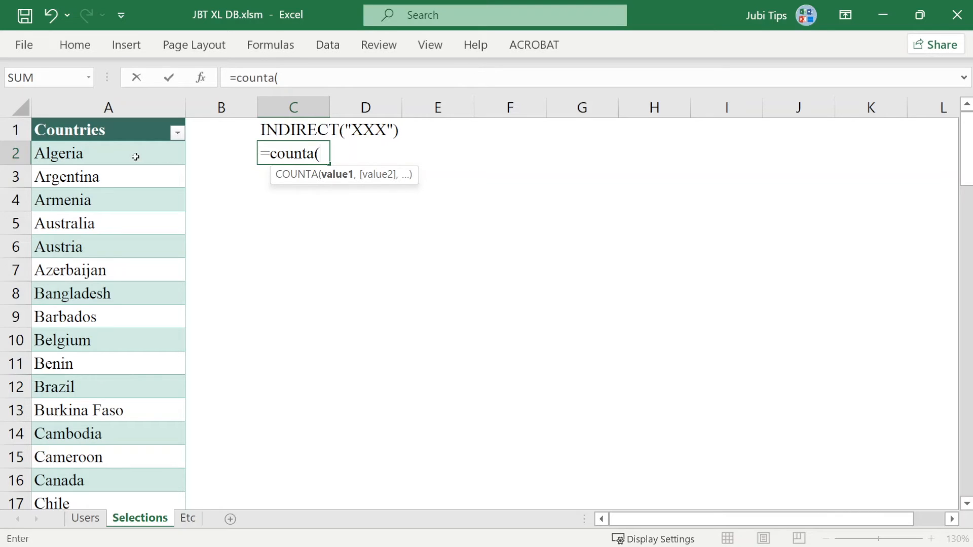
click(83, 154)
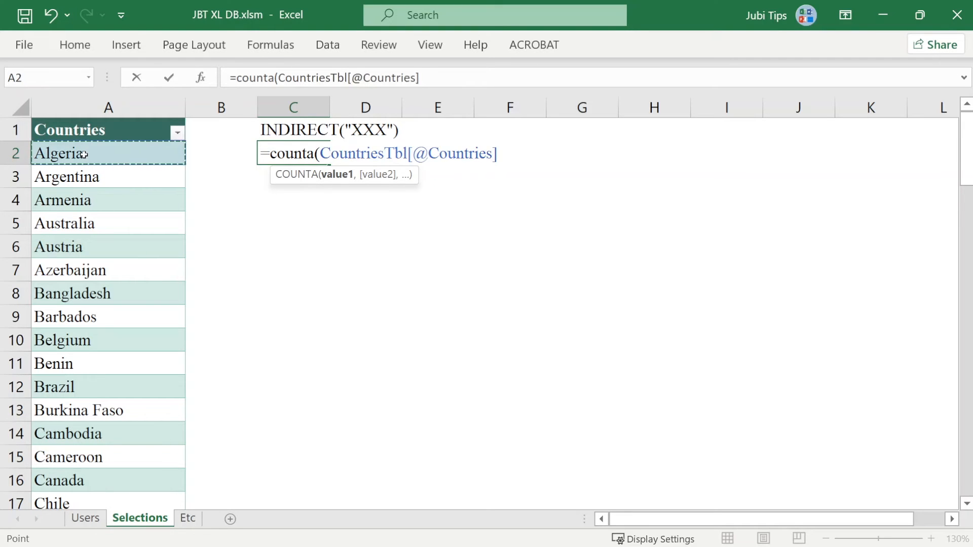
key(ctrl+shift+Down)
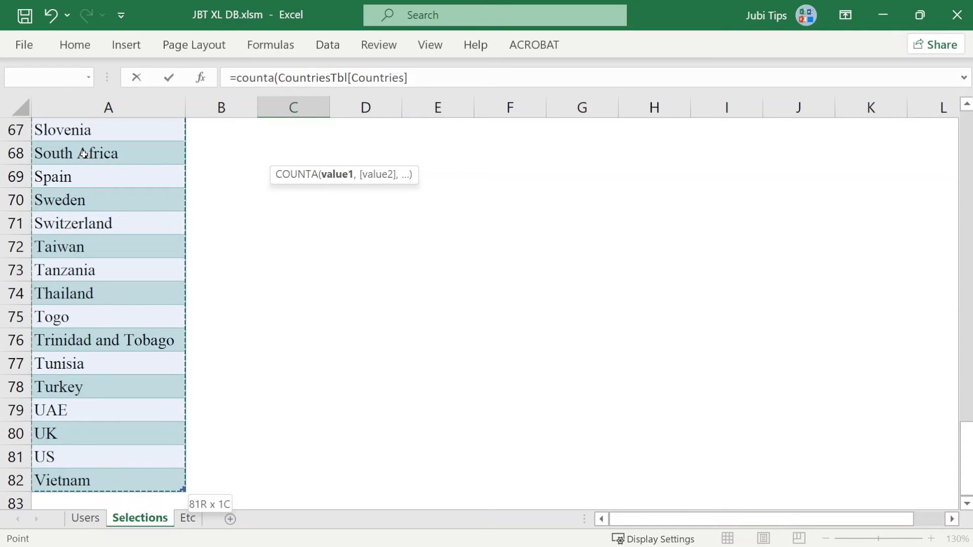
text())
key(Return)
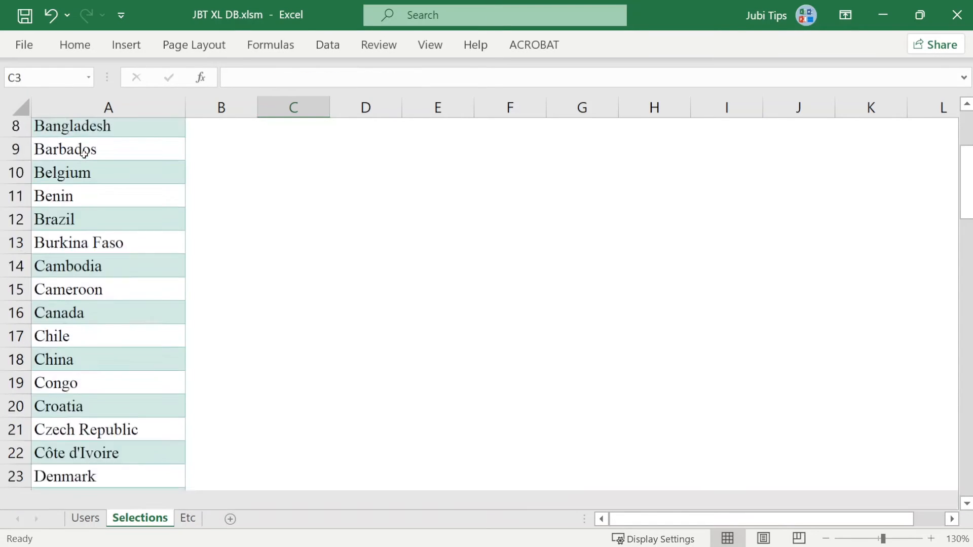
- Copy the reference CountriesTbl[Countries] from the C2 formula and replace the XXX placeholder in C1's INDIRECT text with it
click(311, 161)
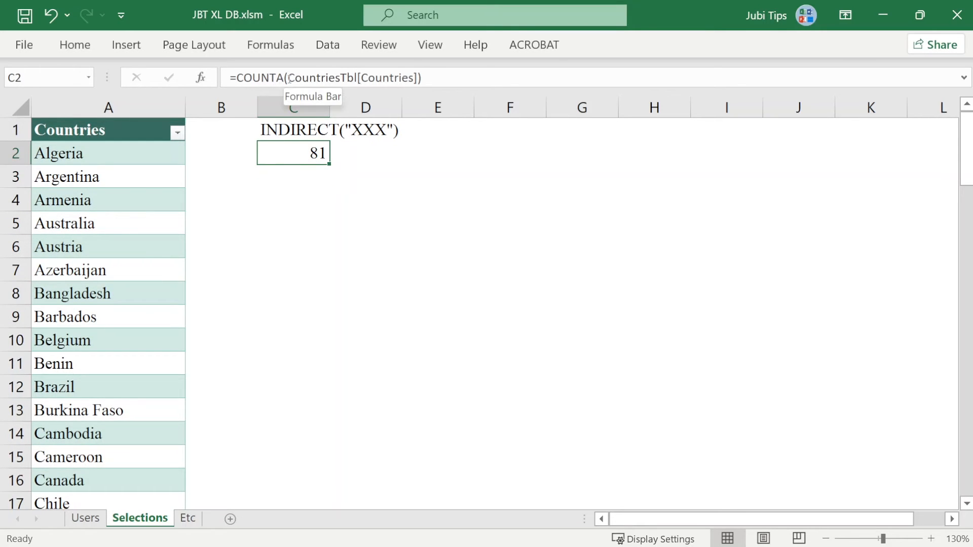
drag(288, 78, 418, 80)
key(ctrl+c)
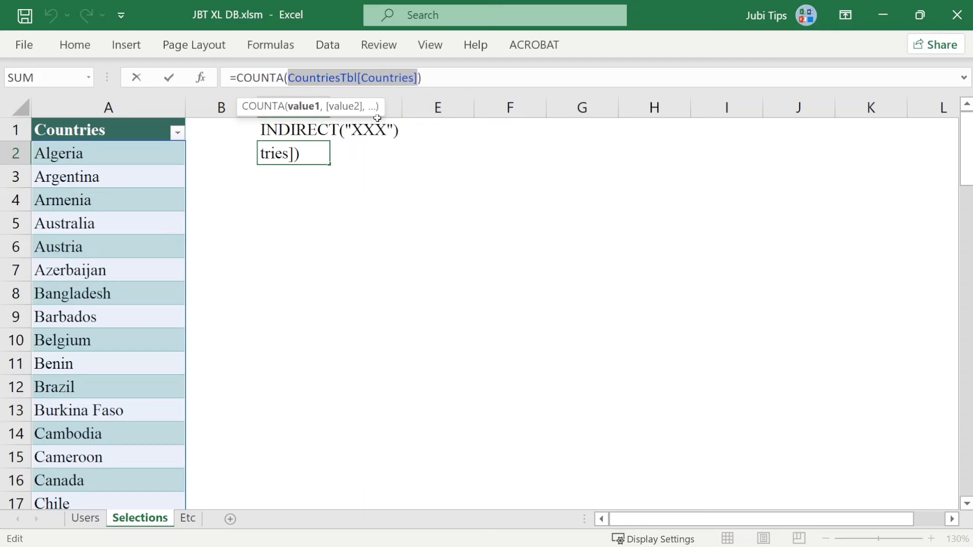
key(Escape)
click(302, 129)
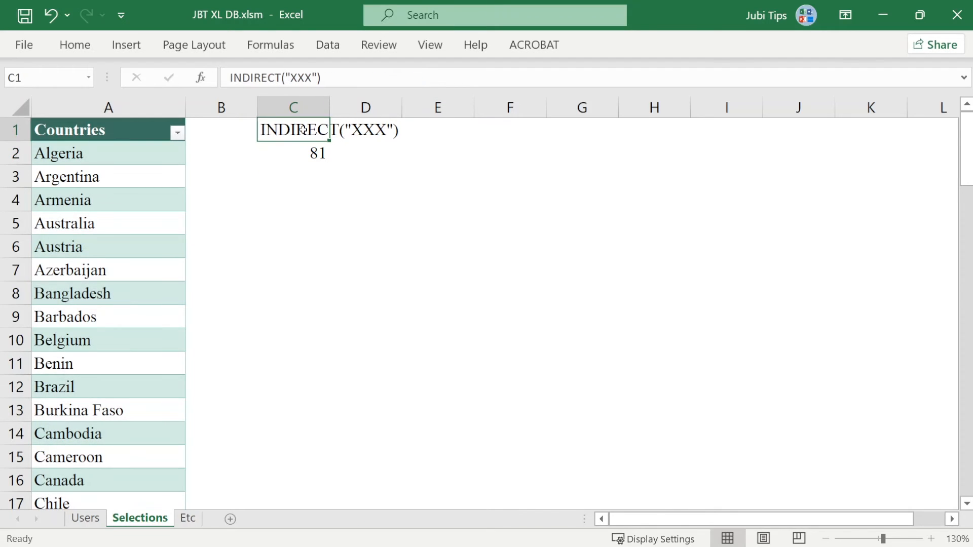
double_click(302, 130)
double_click(370, 130)
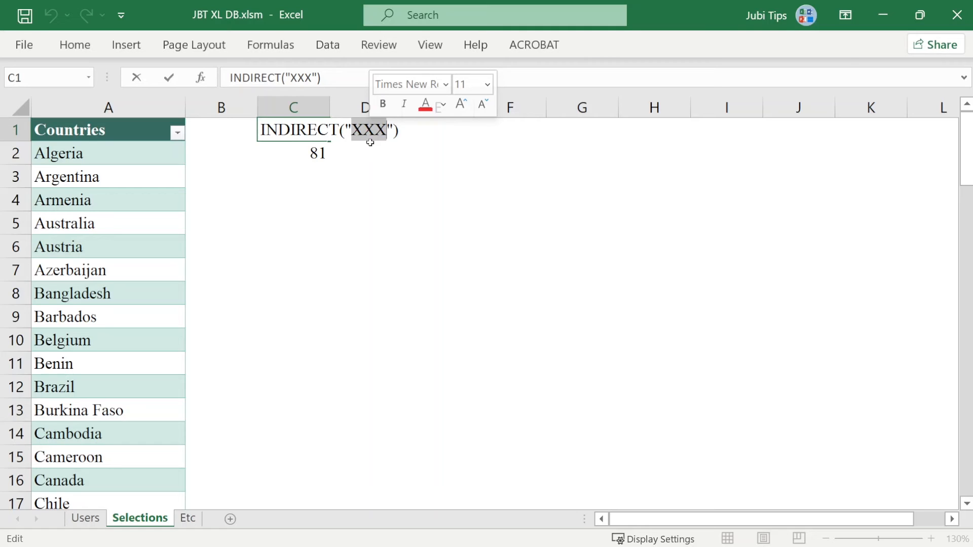
key(ctrl+v)
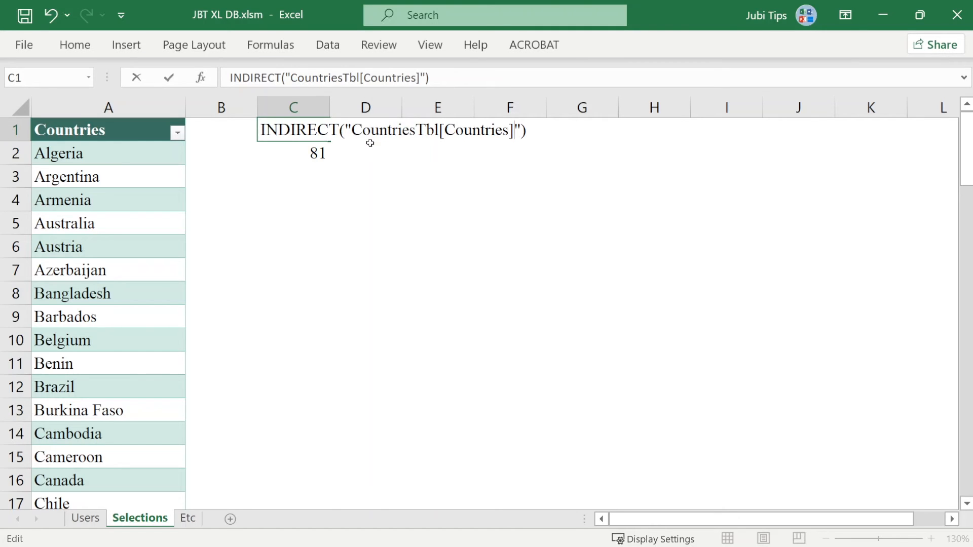
key(Return)
- Copy the full text INDIRECT("CountriesTbl[Countries]") from inside C1, leaving the cell as it is
click(277, 130)
key(F2)
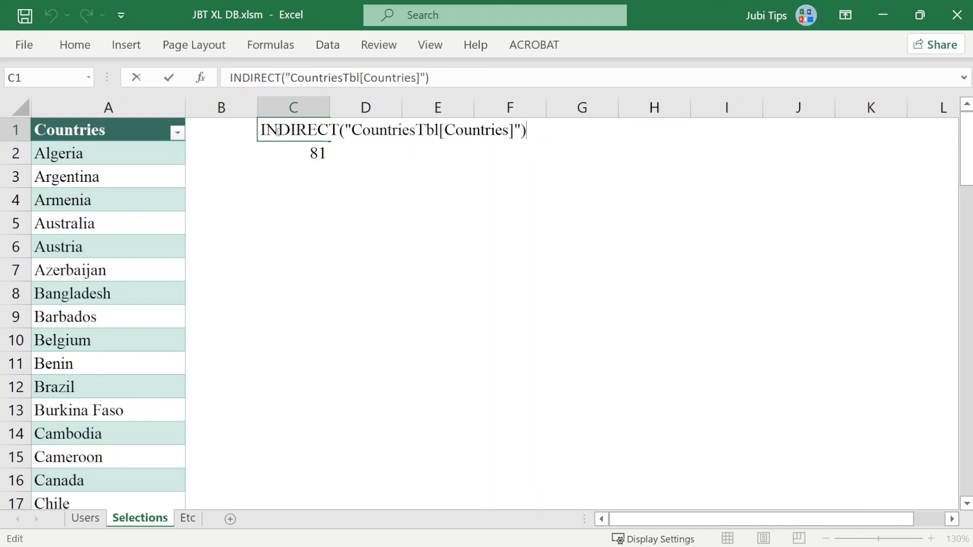
key(shift+Home)
key(ctrl+c)
key(Escape)
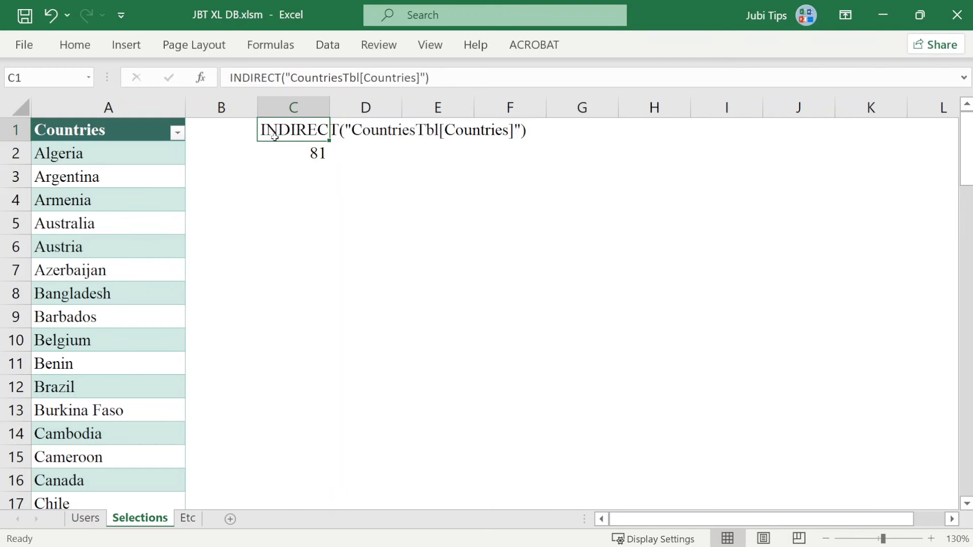
- On the Users sheet, start a data validation rule for Country cells B2:B3 that allows a List
click(100, 518)
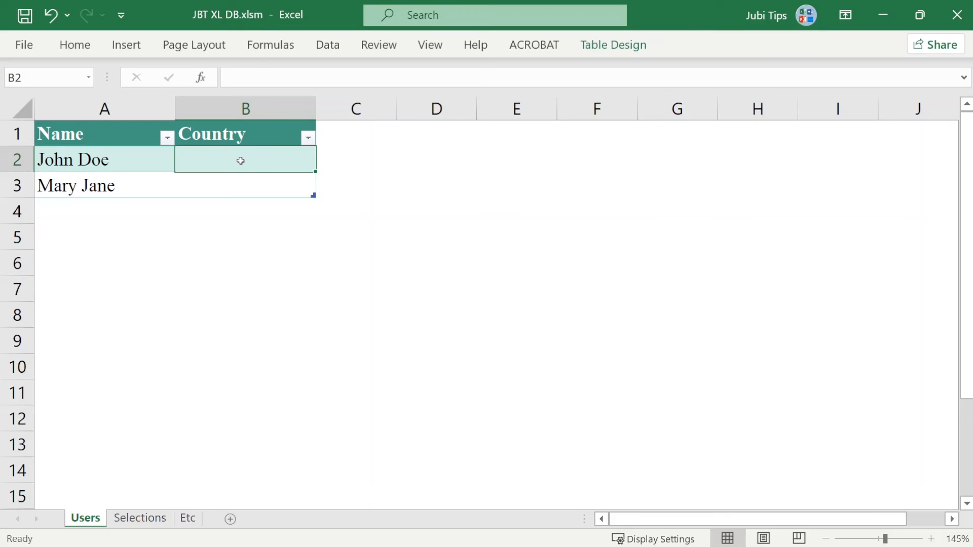
drag(240, 161, 237, 184)
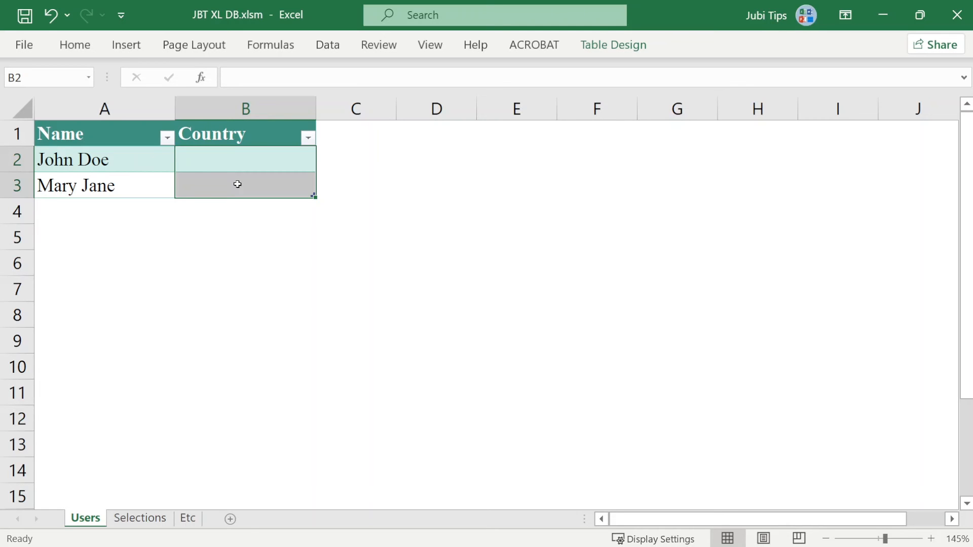
key(alt)
key(a)
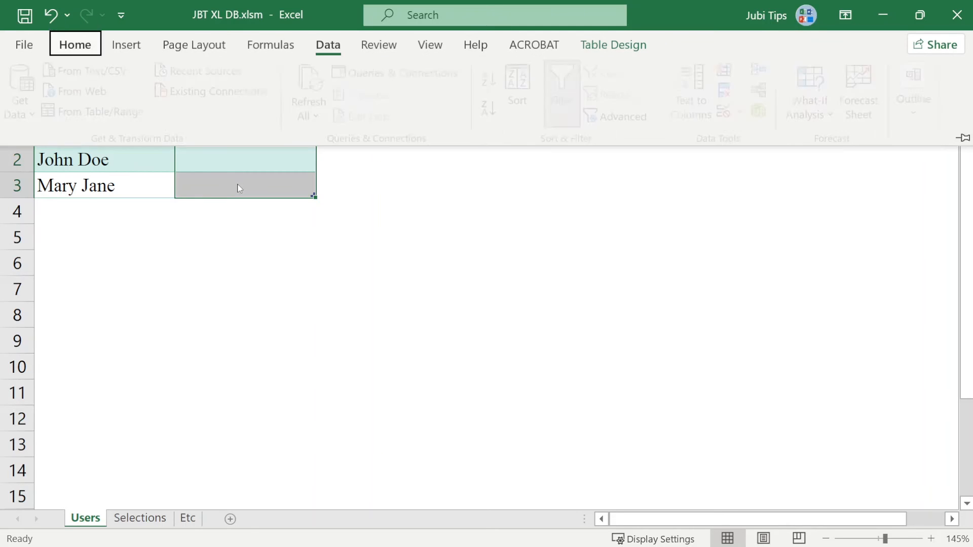
key(v)
key(v)
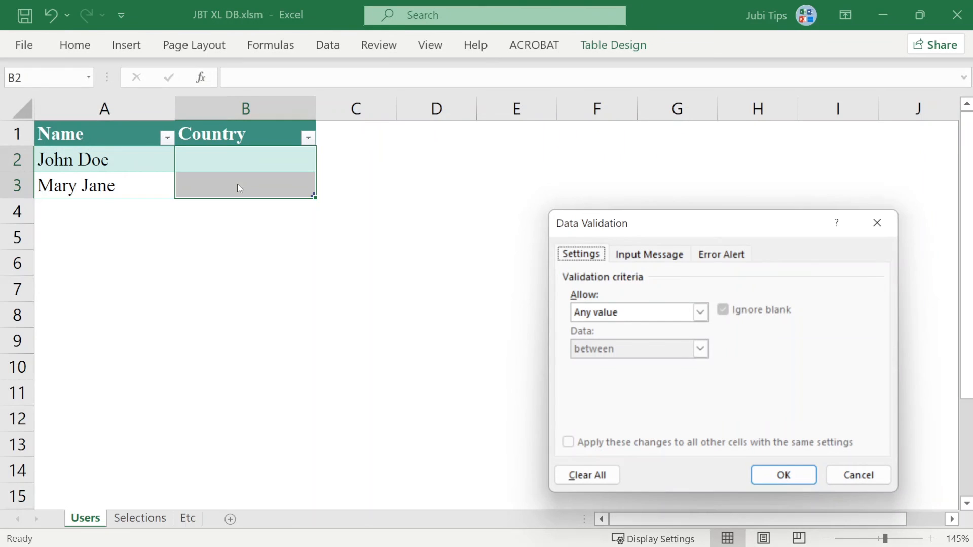
click(609, 315)
click(603, 362)
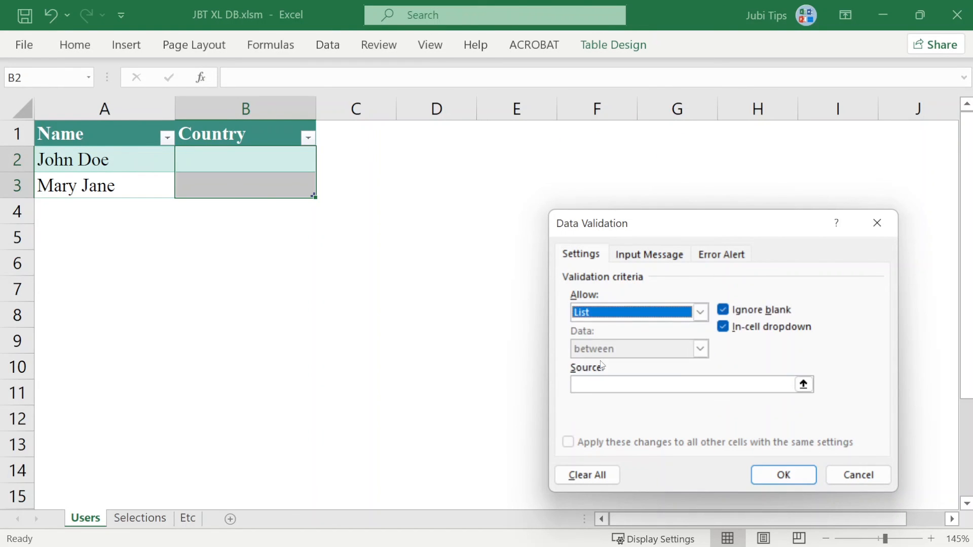
- Set the validation list's source to =INDIRECT("CountriesTbl[Countries]") and apply the rule
click(591, 384)
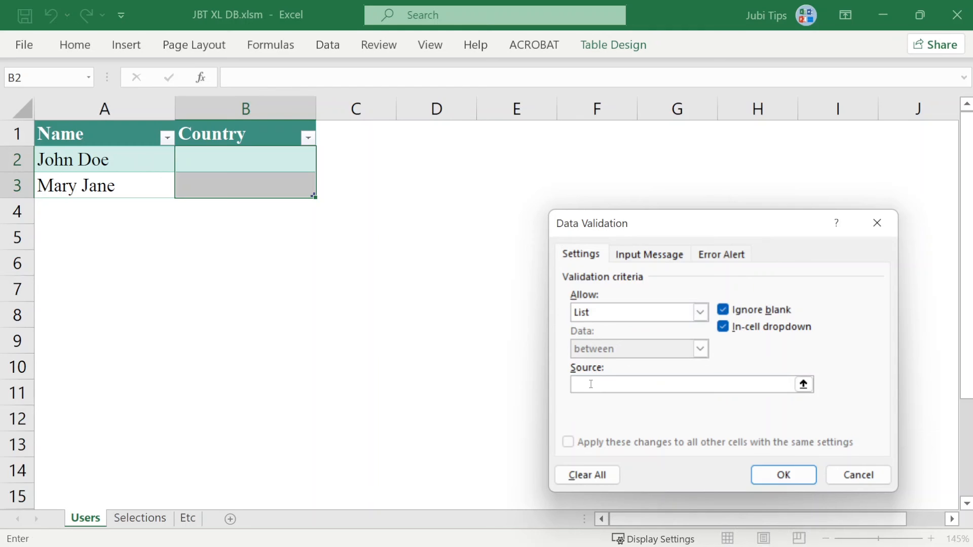
key(ctrl+v)
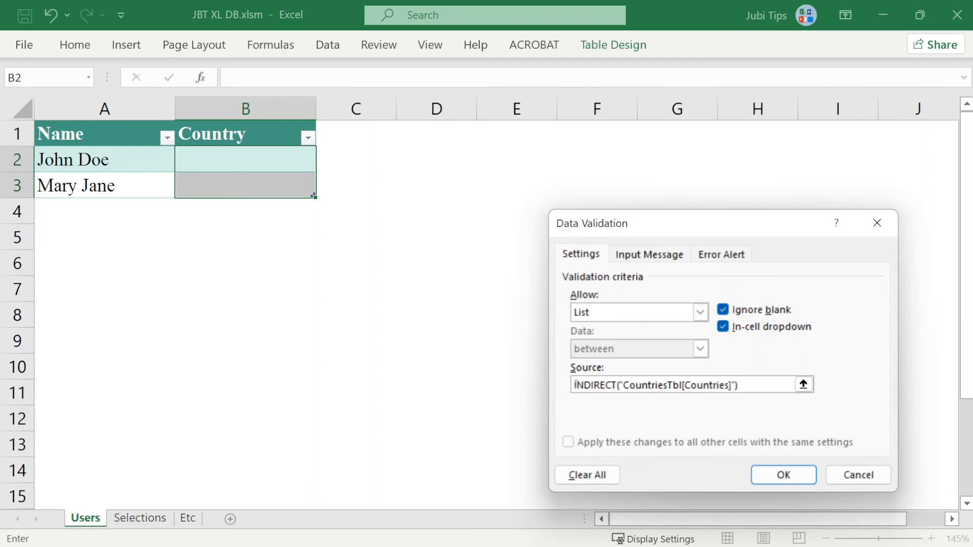
click(575, 385)
text(=)
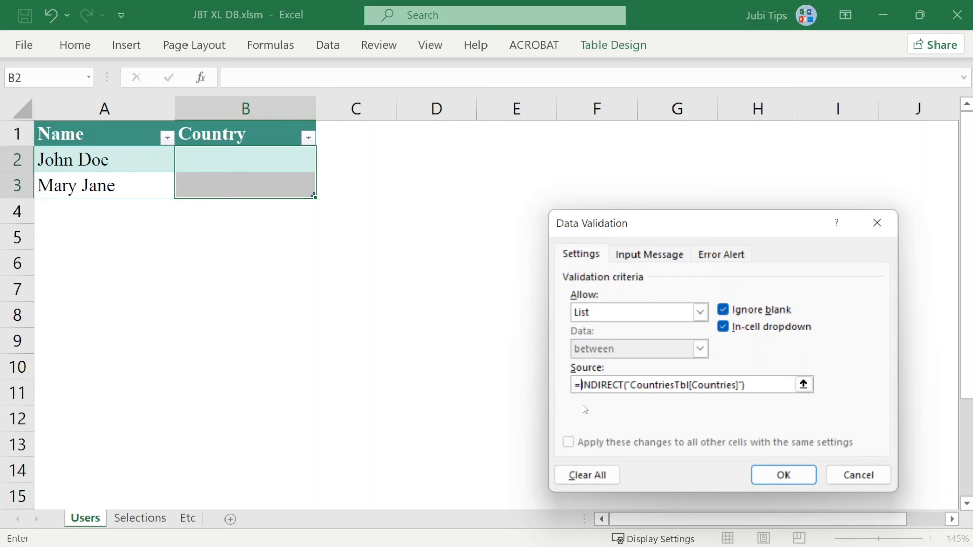
click(789, 474)
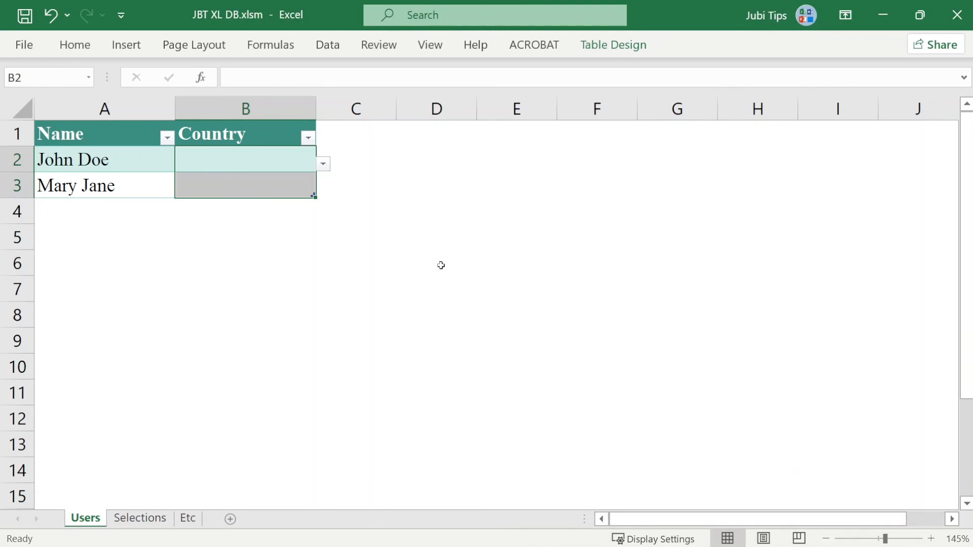
- Choose Argentina in B2 and Australia in B3 from the Country drop-down lists
click(127, 163)
click(304, 163)
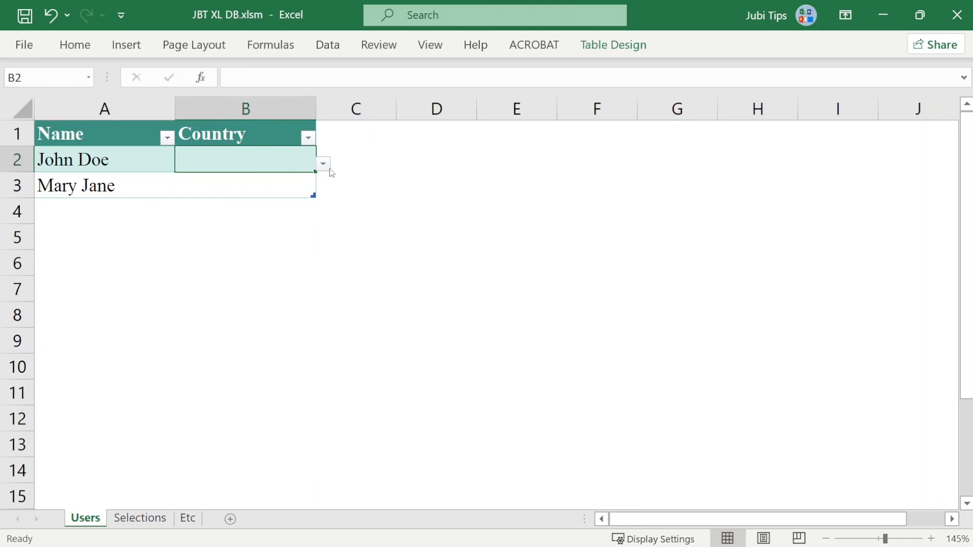
click(322, 163)
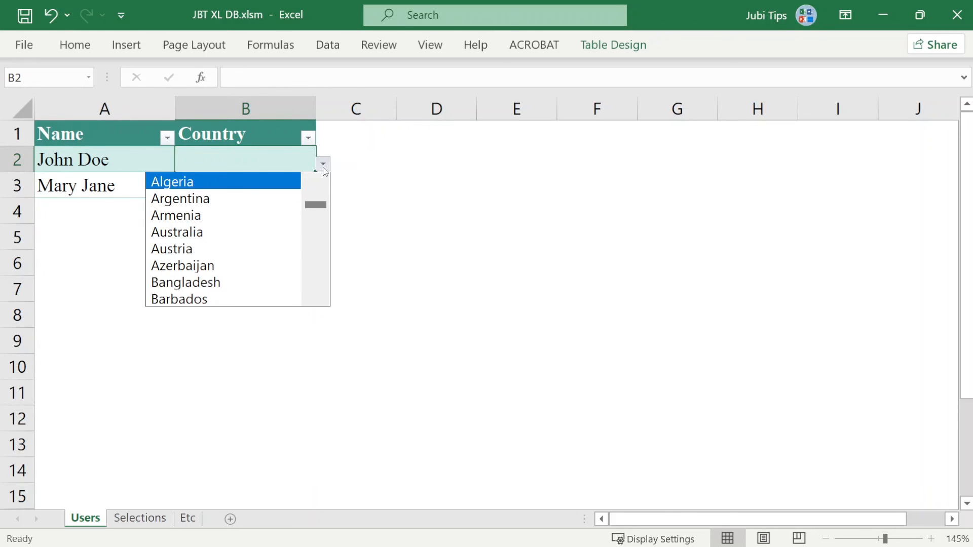
click(226, 195)
click(236, 188)
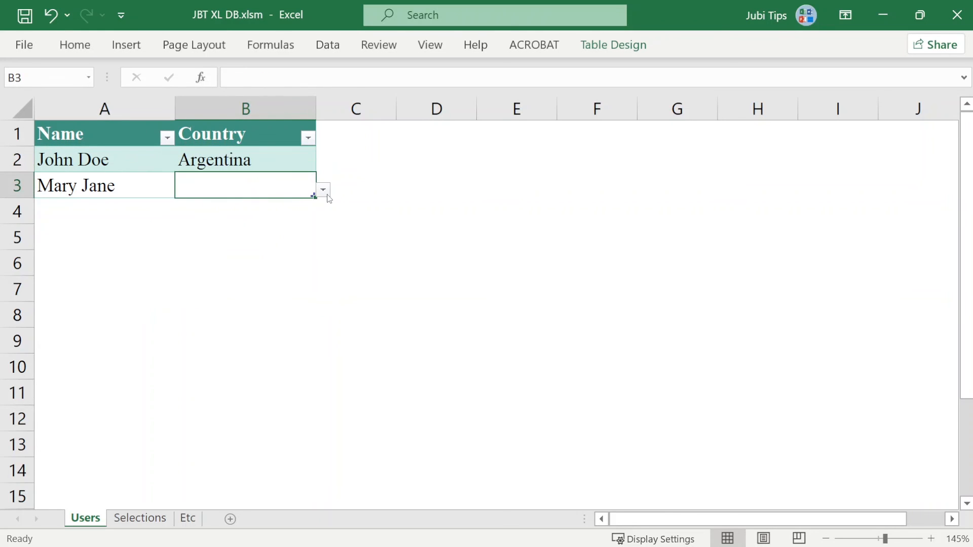
click(323, 190)
click(233, 256)
click(140, 517)
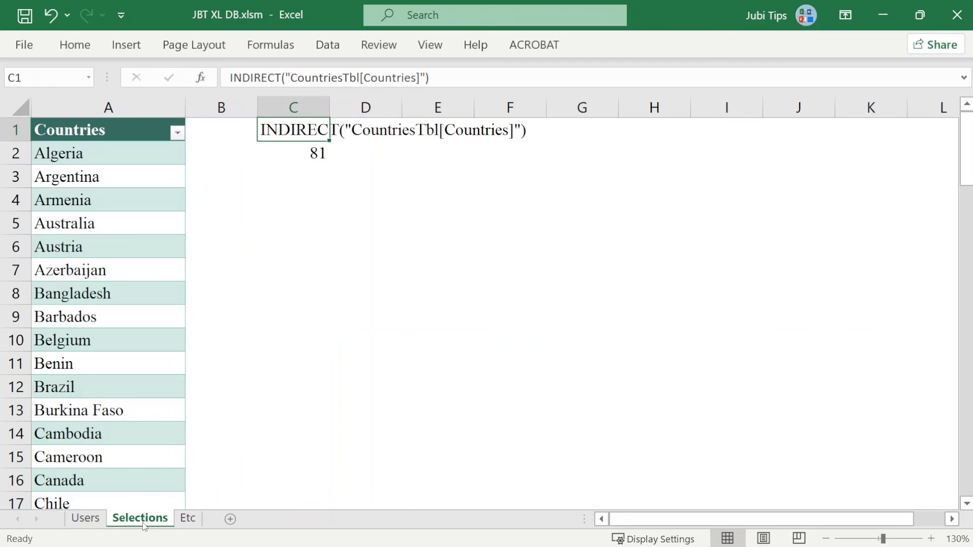
click(85, 517)
click(105, 130)
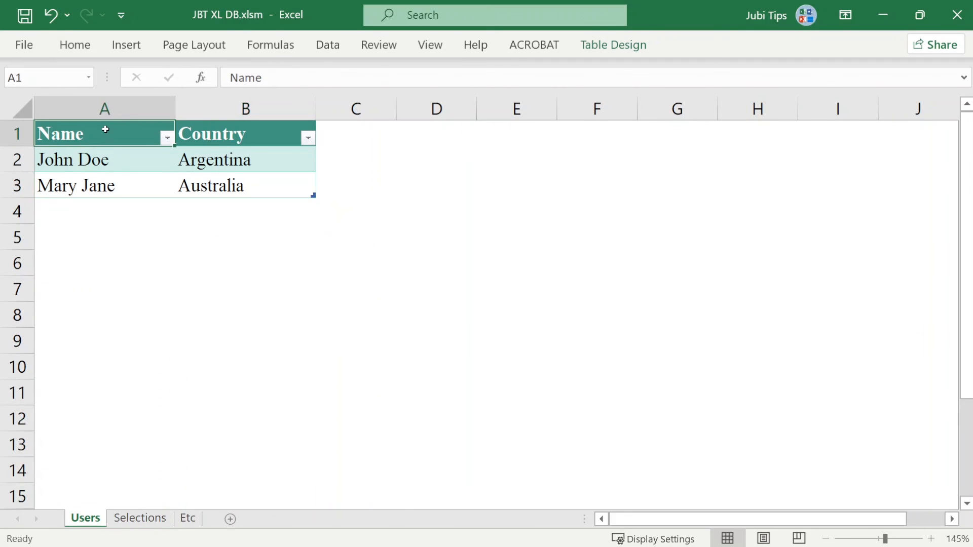